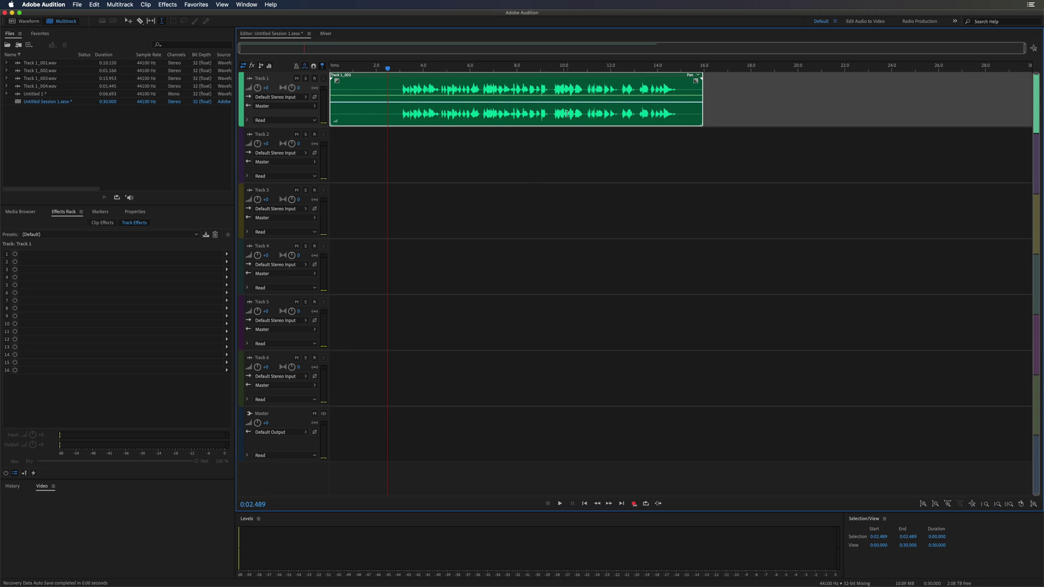
# Play the flubbed phrase alone and from 9.3 s, then mark it as 10.917–12.414 s on Track 1.
pyautogui.moveTo(585, 113); pyautogui.dragTo(616, 114)
pyautogui.press('space')
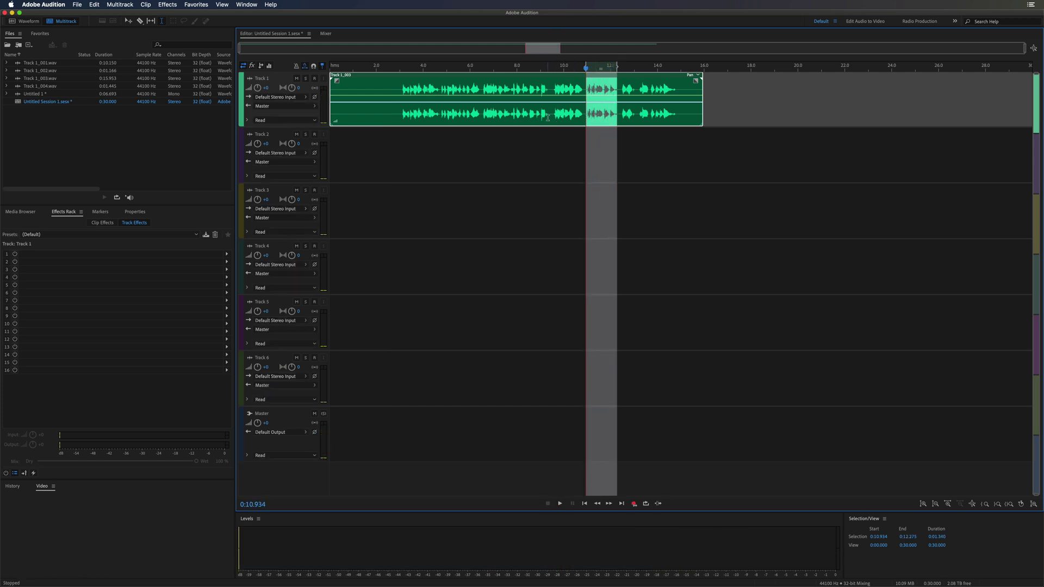
pyautogui.click(548, 115)
pyautogui.press('space')
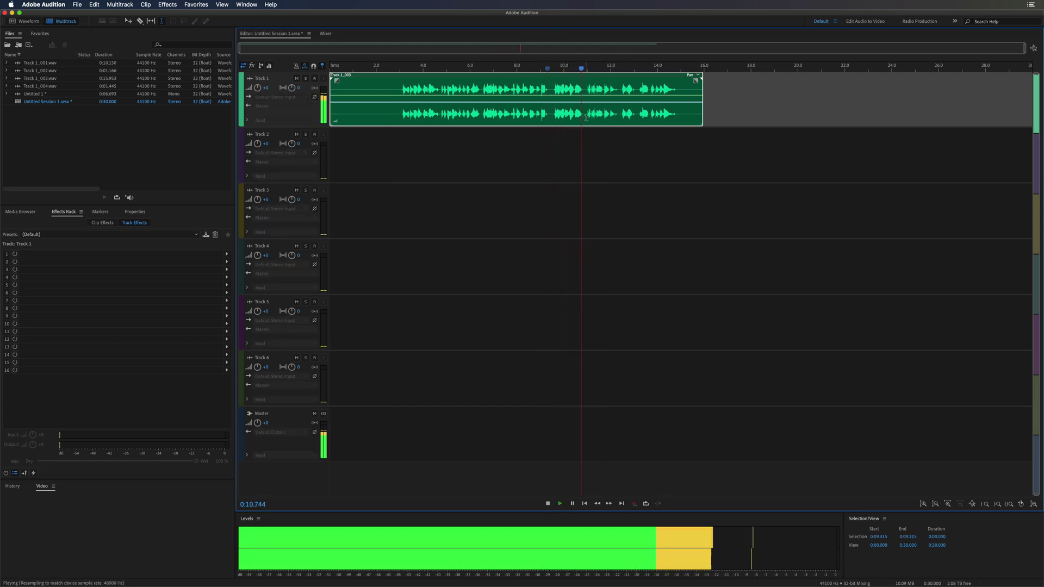
pyautogui.press('space')
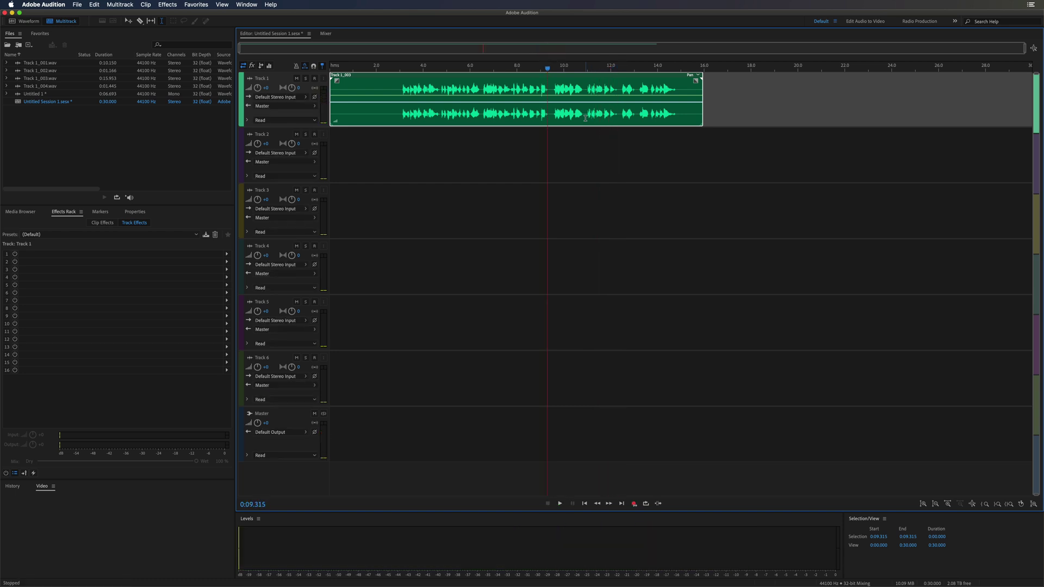
pyautogui.moveTo(585, 118); pyautogui.dragTo(620, 116)
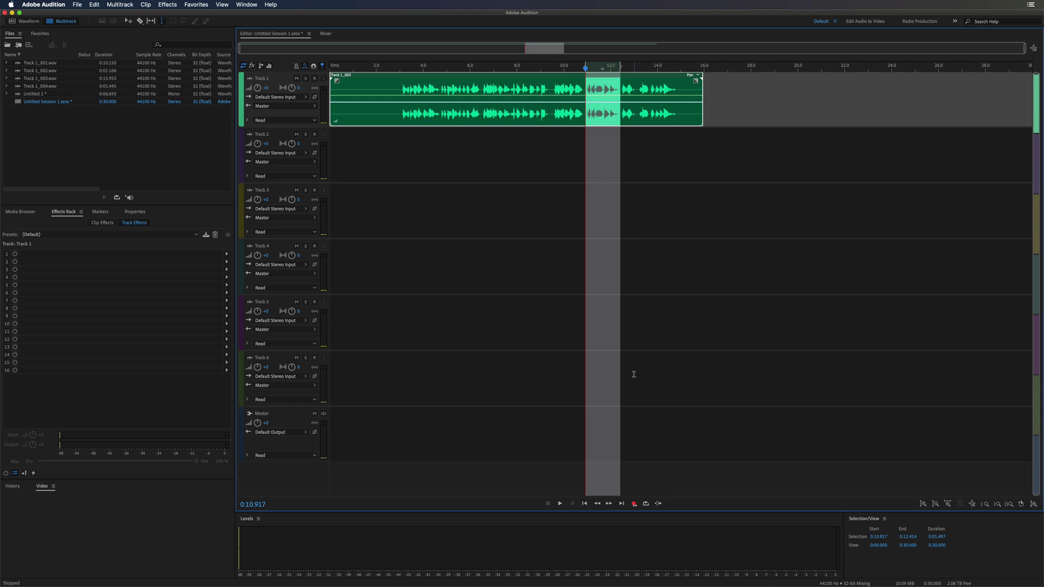
# Set recording to Punch and Roll mode, then mark and preview 10.969–12.344 s on Track 1.
pyautogui.rightClick(633, 506)
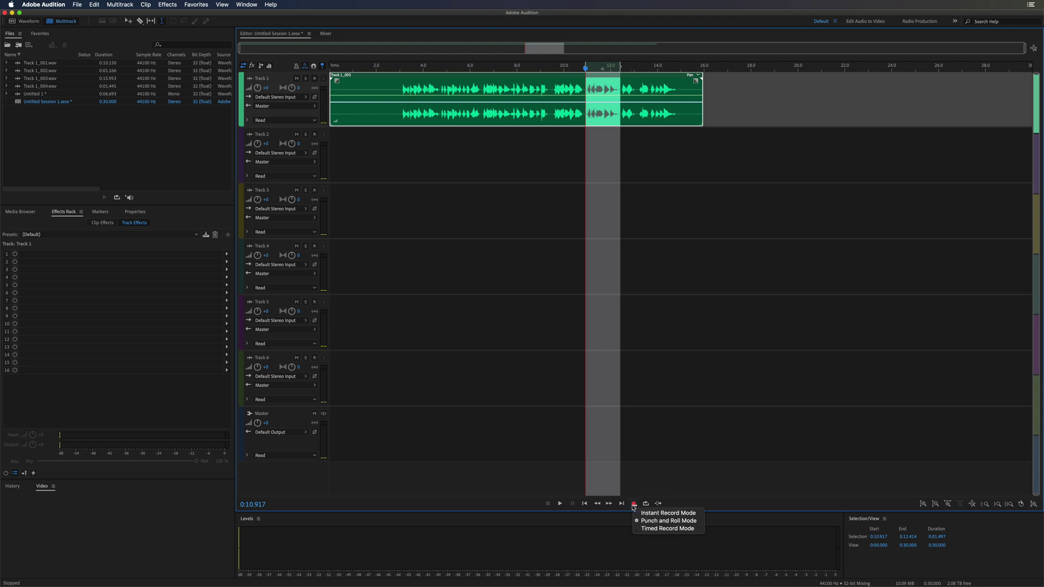
pyautogui.click(662, 523)
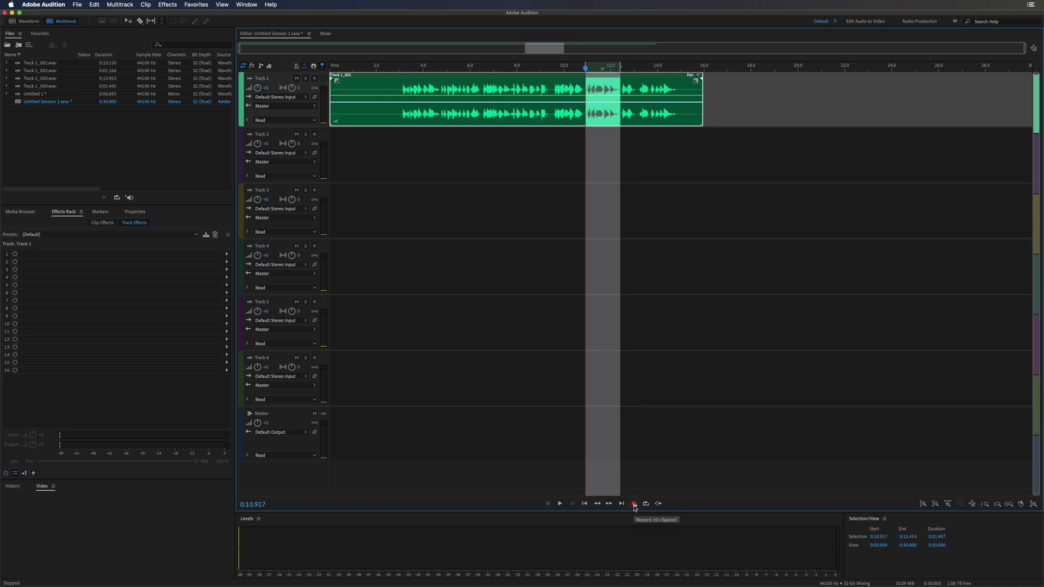
pyautogui.rightClick(635, 507)
pyautogui.click(648, 512)
pyautogui.rightClick(634, 507)
pyautogui.click(674, 521)
pyautogui.moveTo(587, 115); pyautogui.dragTo(618, 113)
pyautogui.press('space')
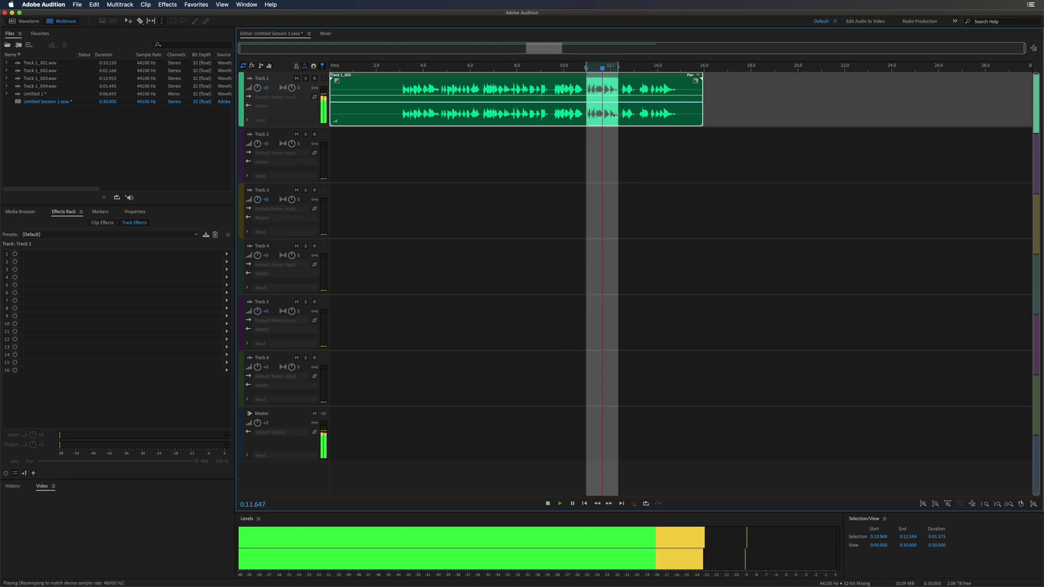
# Arm Track 1 and record a 1.375-second punch-in retake over 10.969–12.344 s.
pyautogui.click(315, 79)
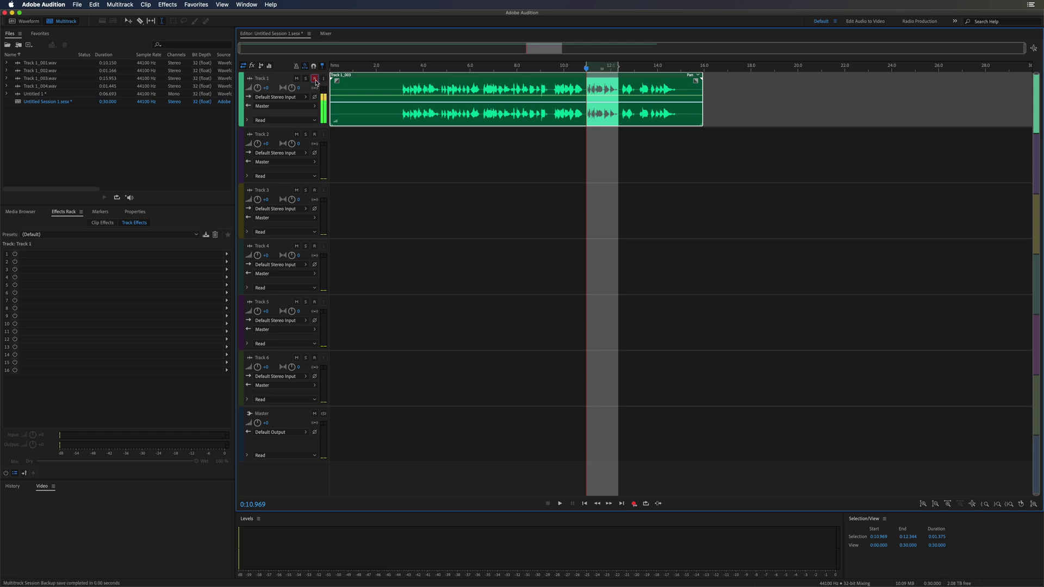
pyautogui.click(635, 505)
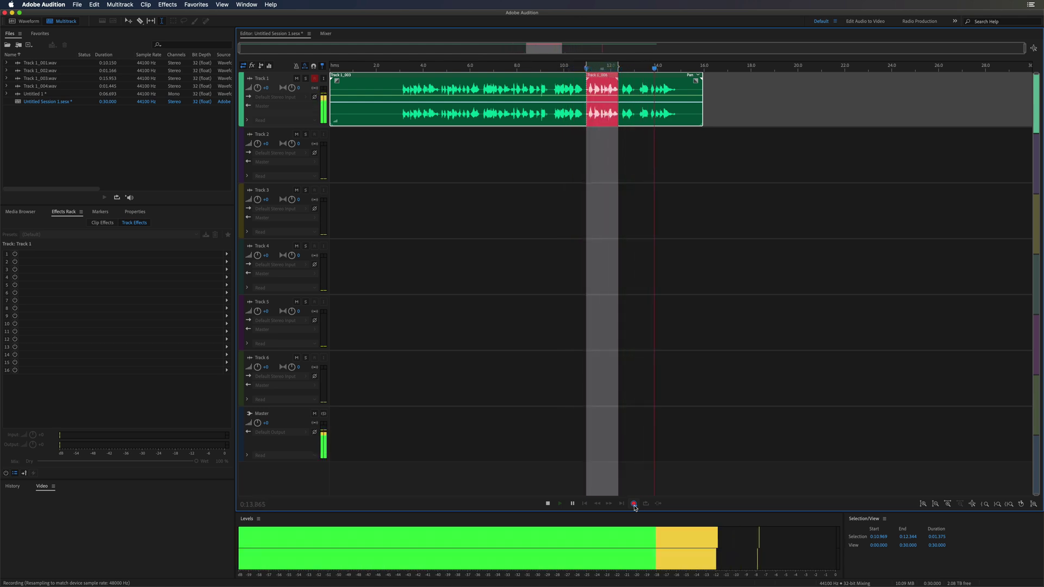
pyautogui.click(634, 504)
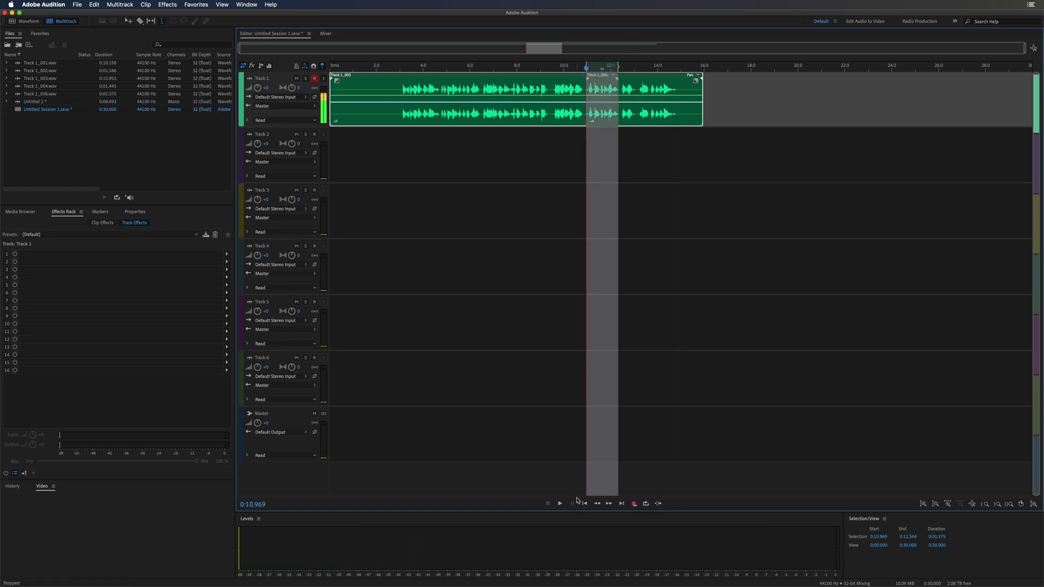
# Play the first retake in context from just before it.
pyautogui.click(554, 135)
pyautogui.press('space')
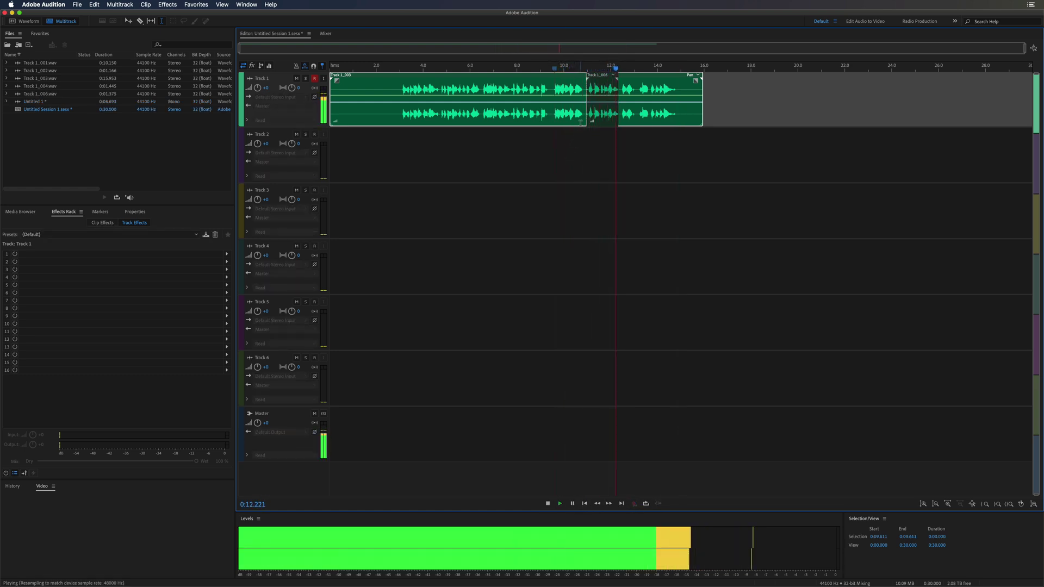
pyautogui.press('space')
# Record a second punch-in retake, Track 1_007.wav, over 10.847–12.431 s.
pyautogui.moveTo(584, 116); pyautogui.dragTo(621, 116)
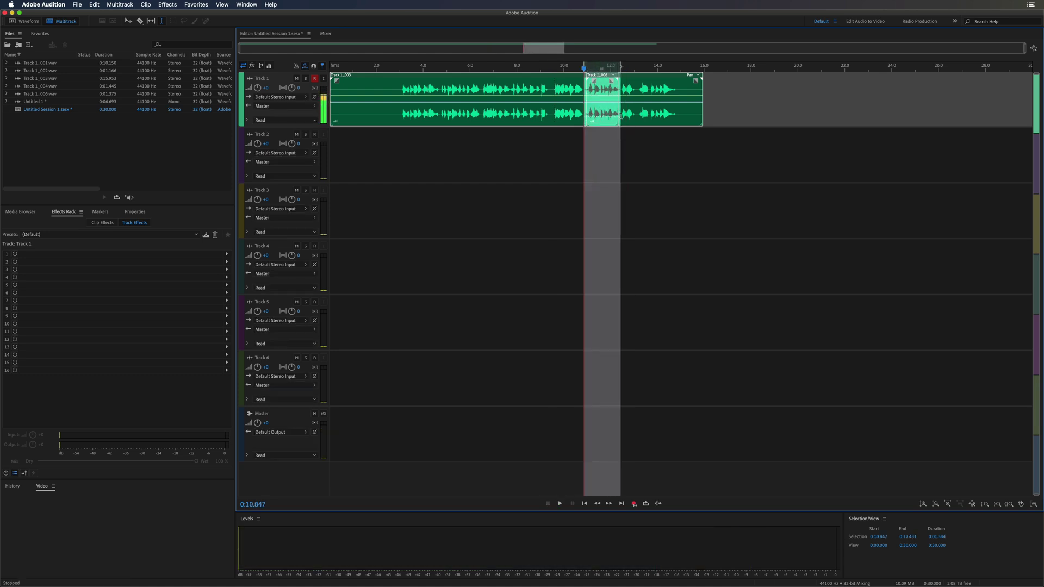
pyautogui.click(634, 503)
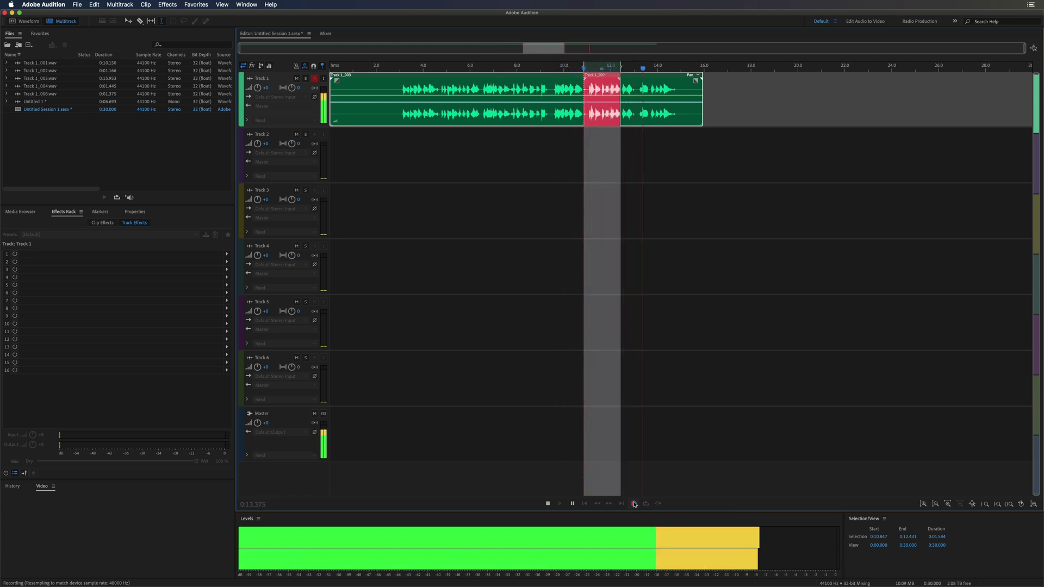
pyautogui.click(547, 503)
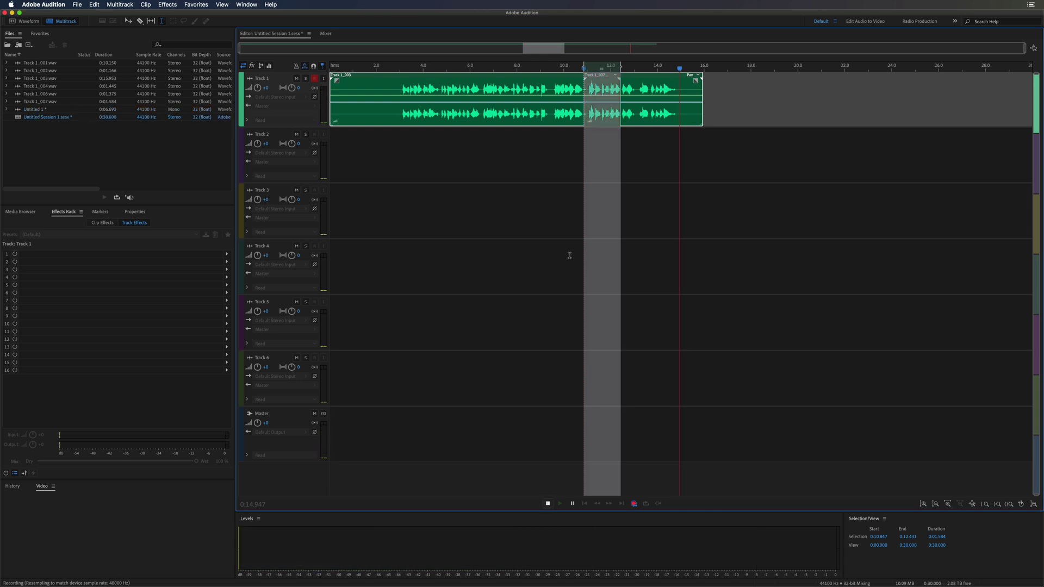
# Move Track 1_007 down to Track 2, then place Track 1_006 beside it.
pyautogui.click(602, 124)
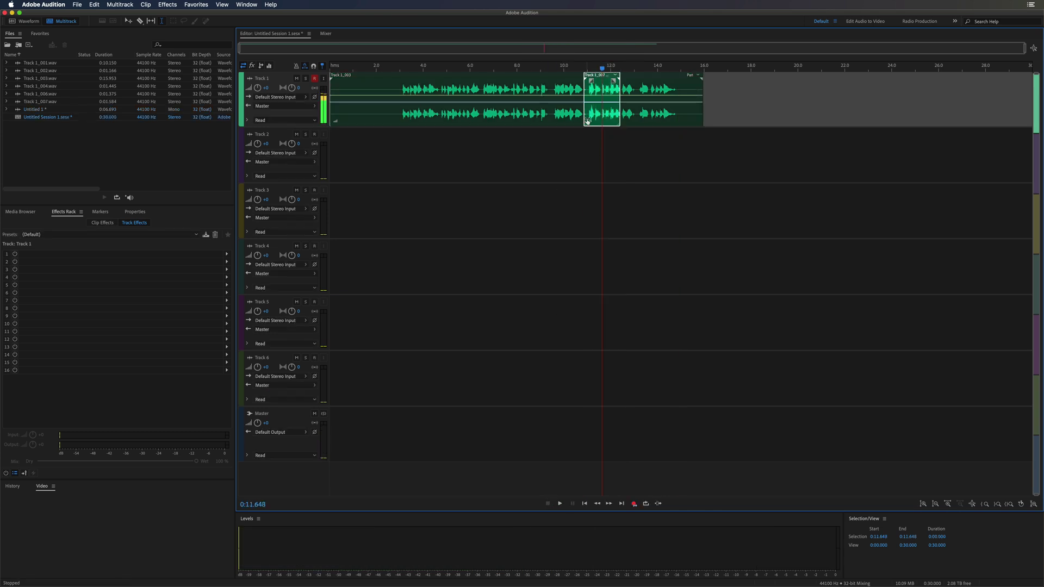
pyautogui.moveTo(596, 113); pyautogui.dragTo(595, 163)
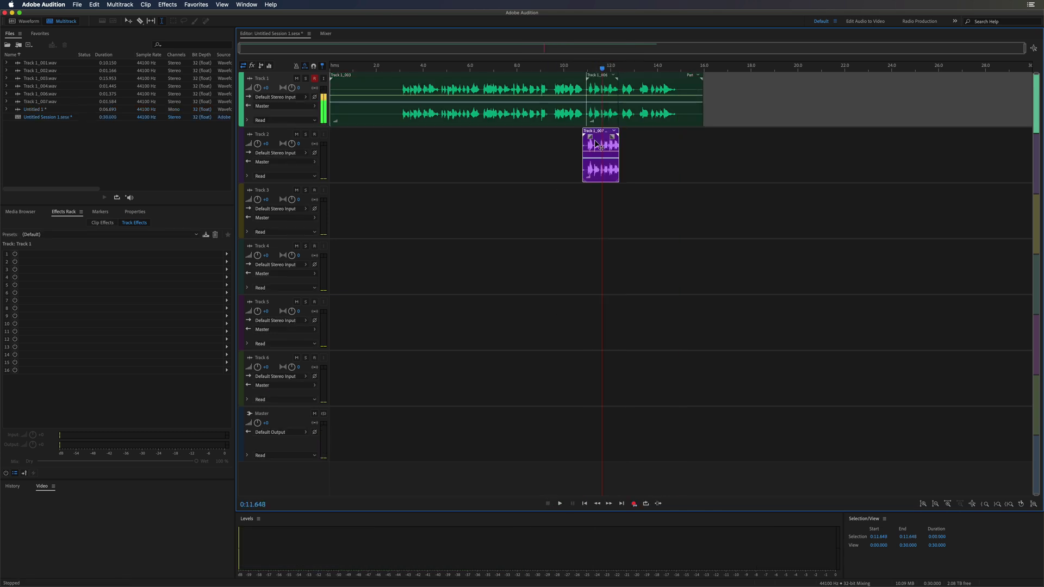
pyautogui.click(609, 116)
pyautogui.moveTo(609, 116); pyautogui.dragTo(645, 171)
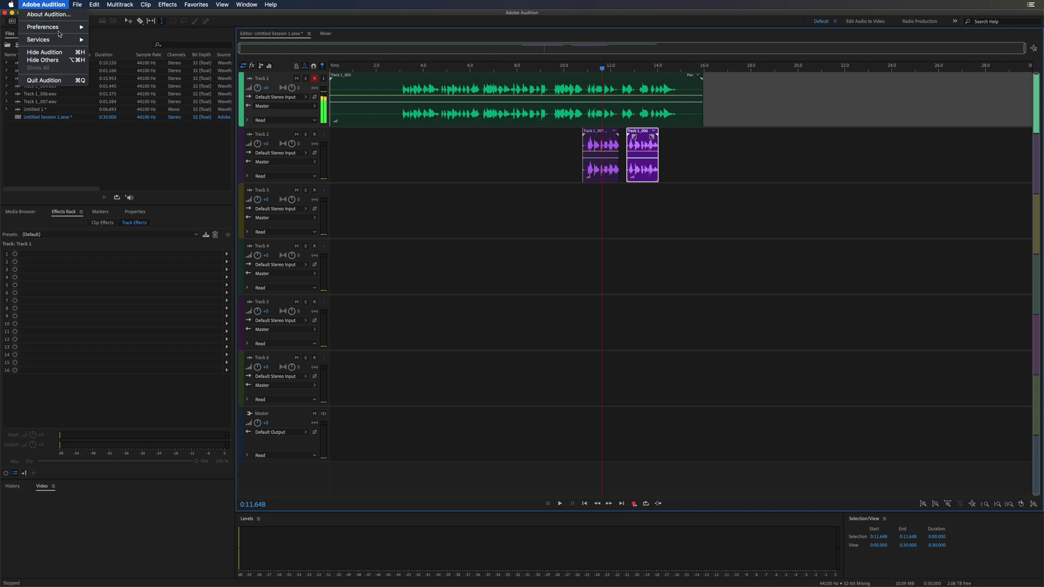
# Open Preferences to the Playback and Recording page to see the punch-and-roll pre-roll.
pyautogui.moveTo(60, 27)
pyautogui.click(105, 27)
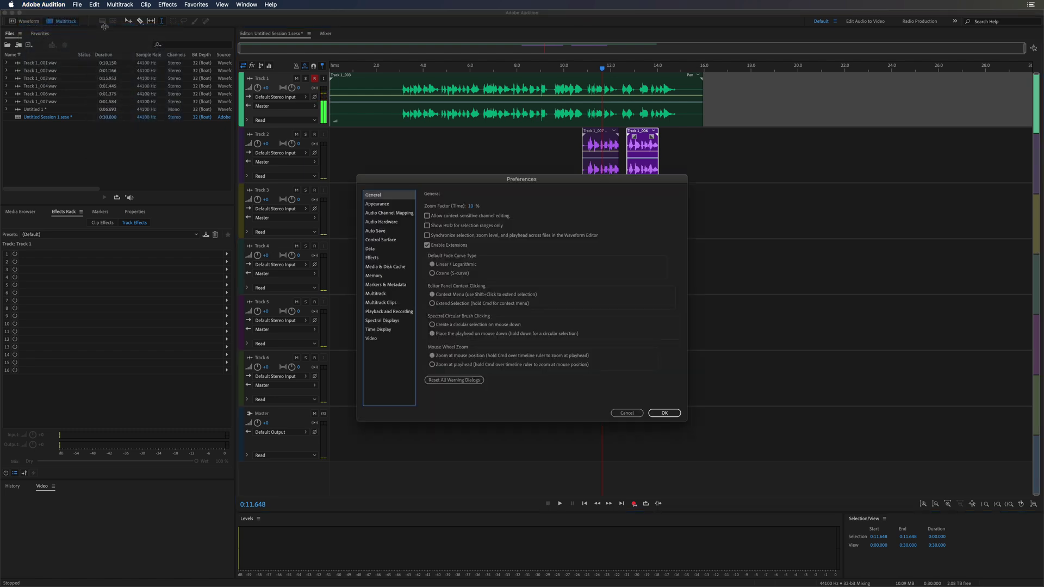
pyautogui.click(403, 313)
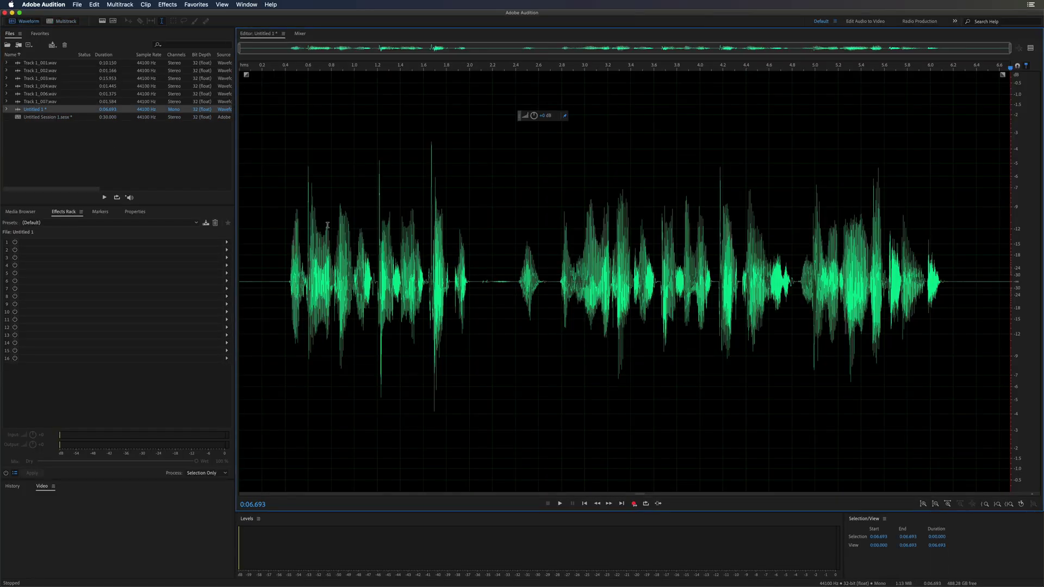
# Play the take from 0.307 s, 0.421 s and 0.909 s to locate the stumble.
pyautogui.click(275, 288)
pyautogui.press('space')
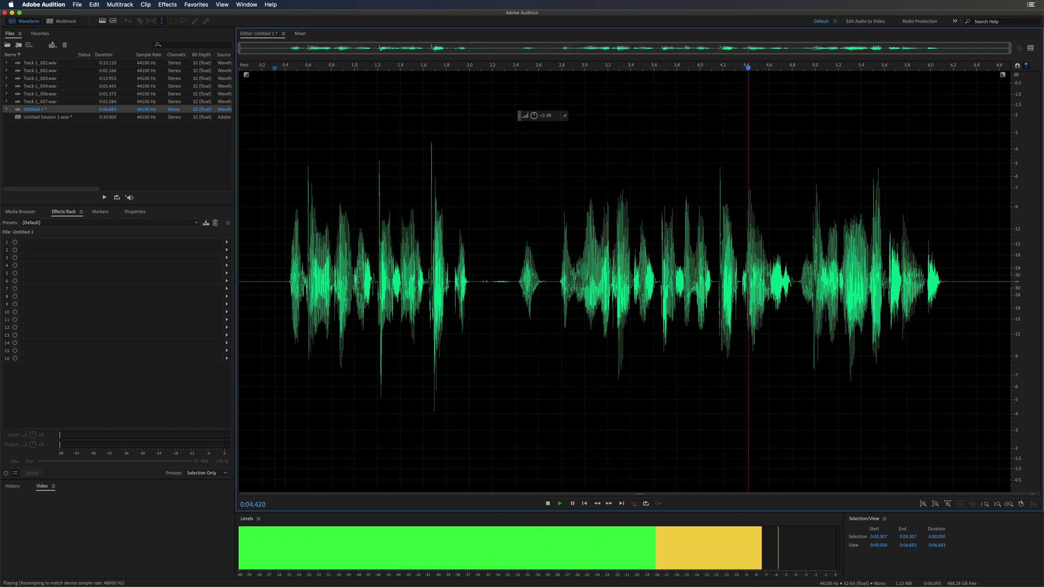
pyautogui.press('space')
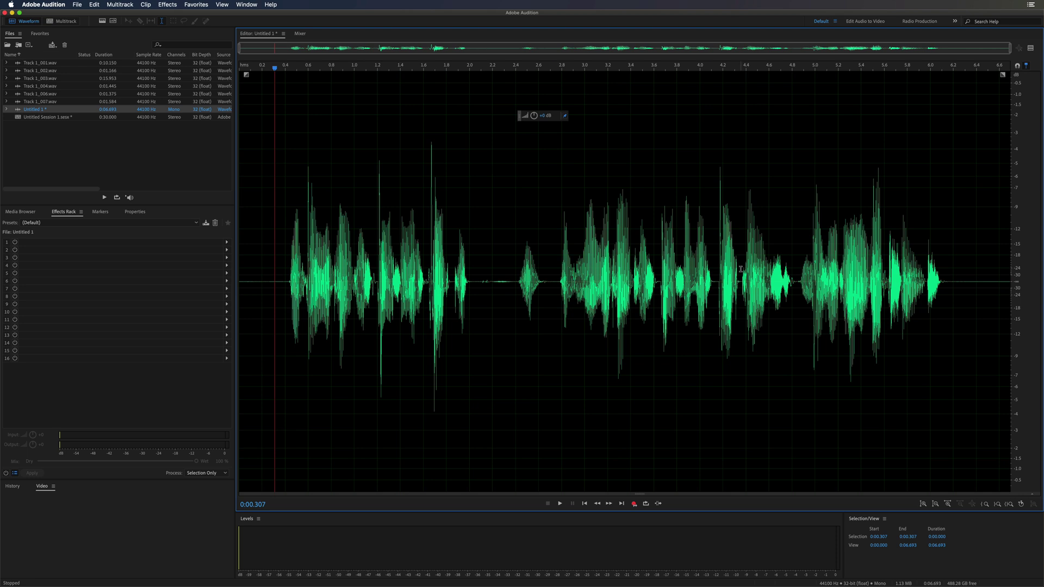
pyautogui.click(287, 250)
pyautogui.press('space')
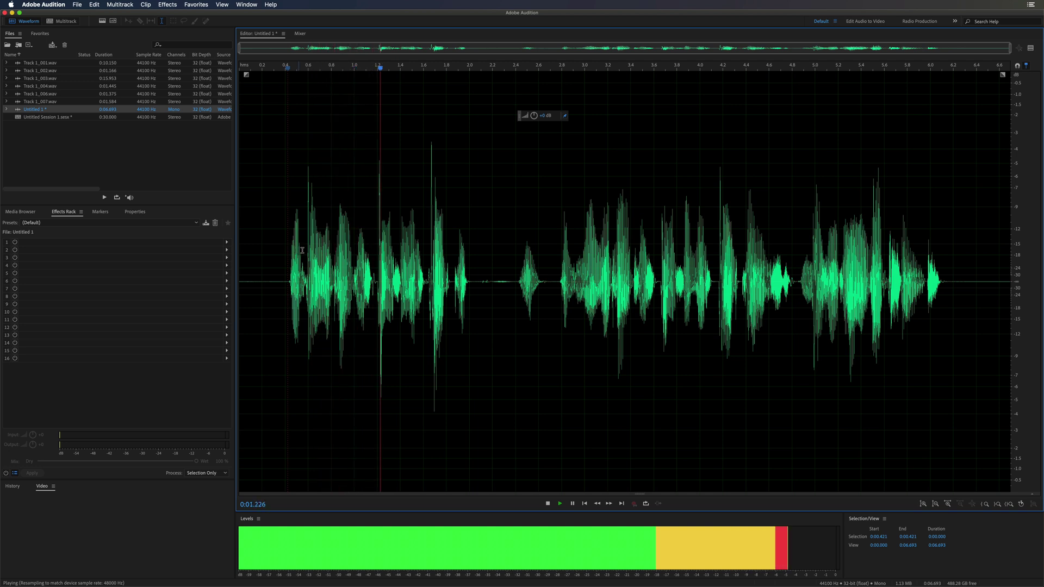
pyautogui.press('space')
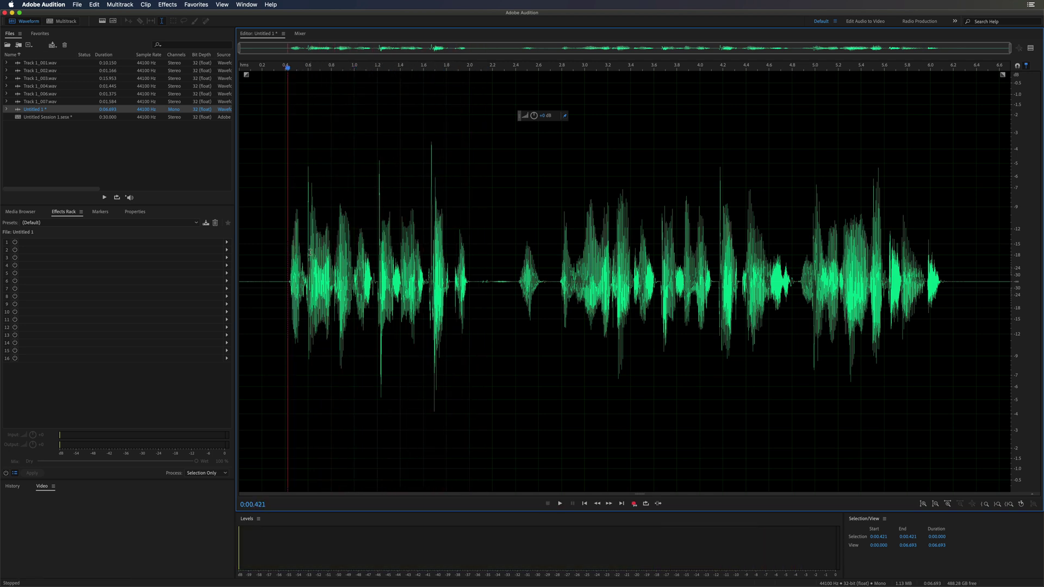
pyautogui.click(452, 273)
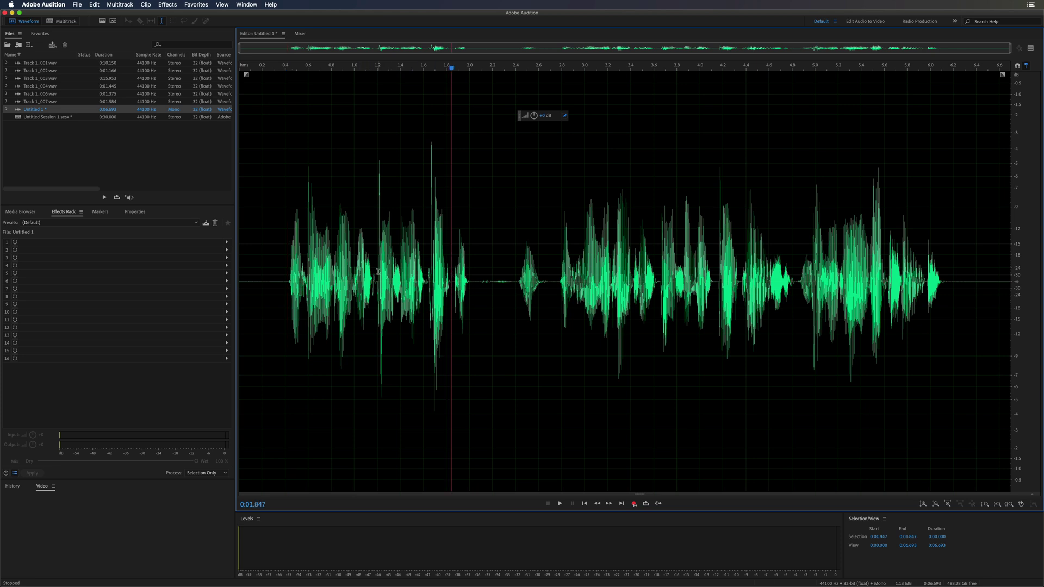
pyautogui.click(343, 277)
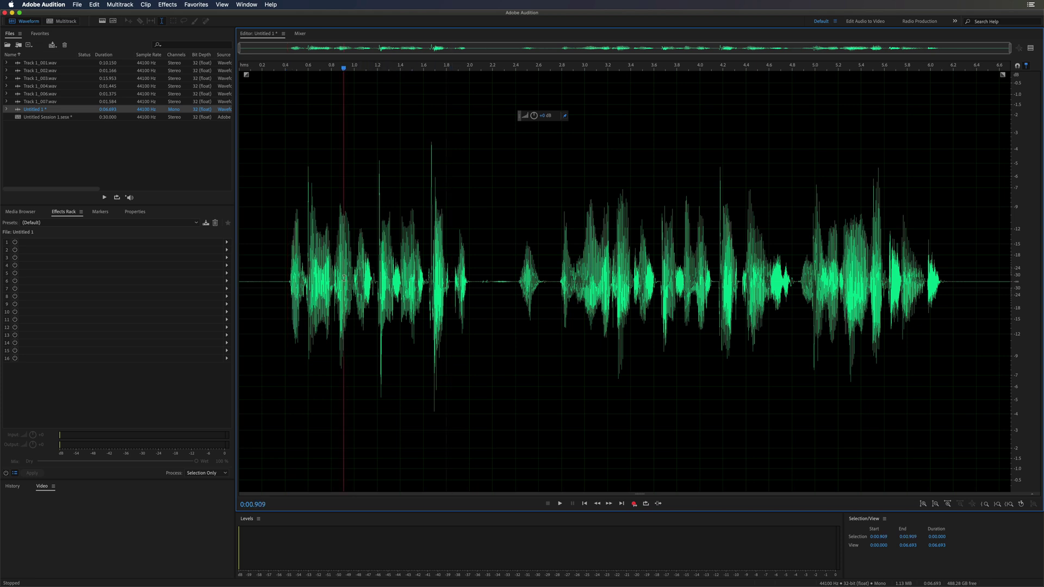
pyautogui.press('space')
# Audition from 0.969 s, 1.210 s, 1.196 s and 3.490 s to find the stumble's start and end.
pyautogui.press('space')
pyautogui.click(351, 276)
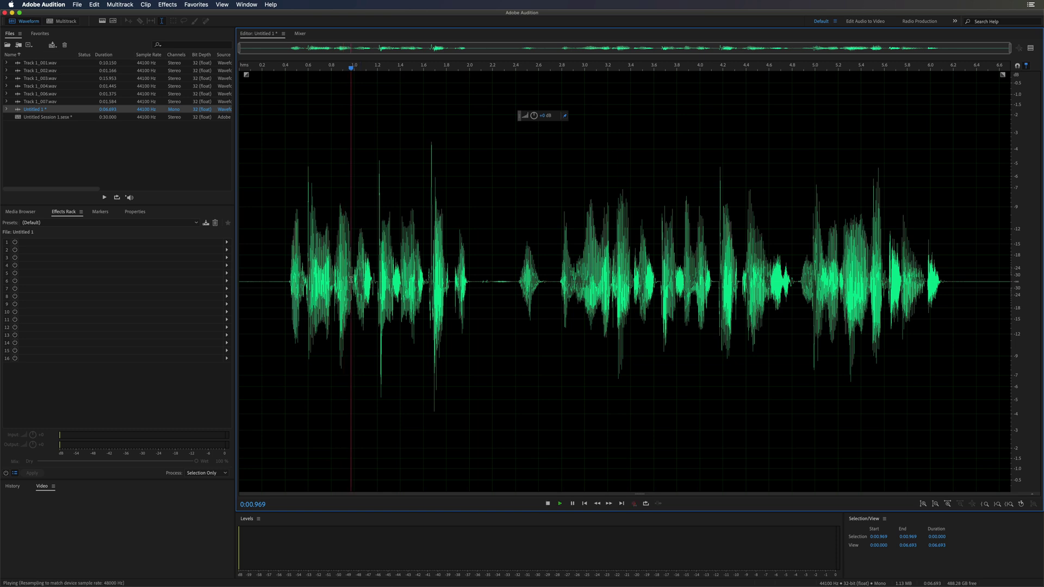
pyautogui.press('space')
pyautogui.press('space')
pyautogui.press('space')
pyautogui.press('space')
pyautogui.click(378, 282)
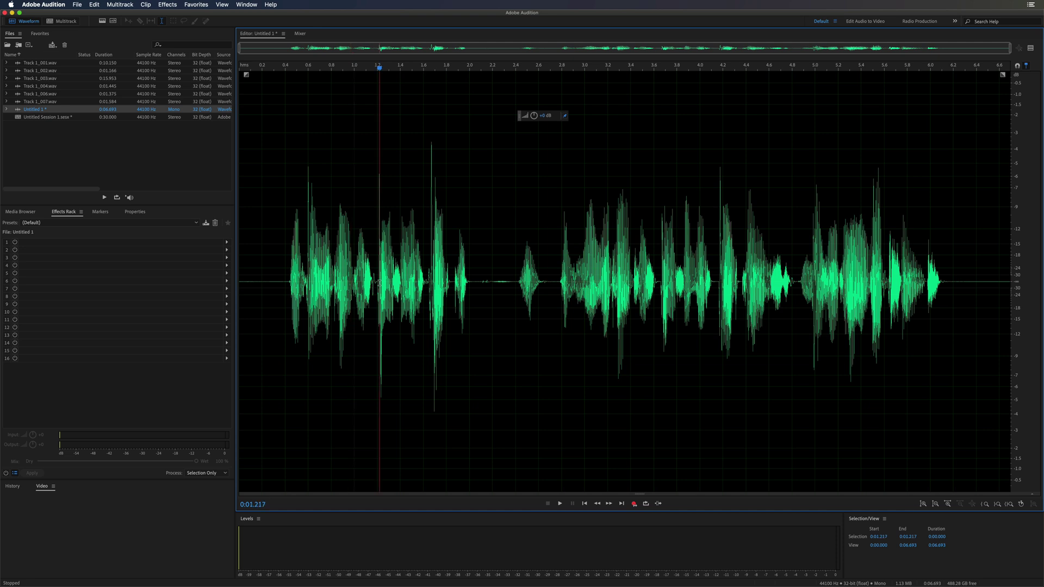
pyautogui.press('space')
pyautogui.press('space')
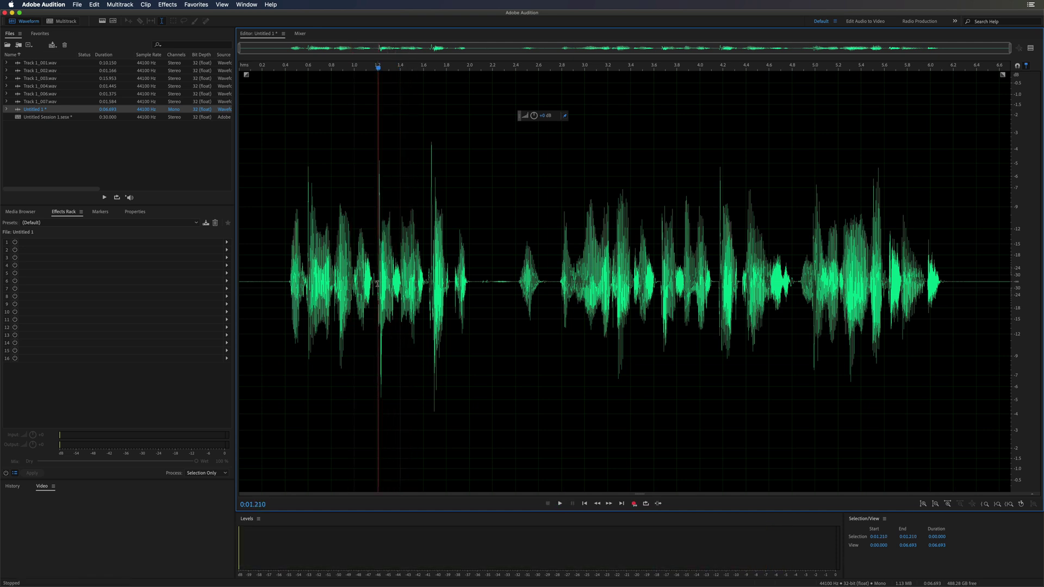
pyautogui.click(376, 283)
pyautogui.press('space')
pyautogui.press('space')
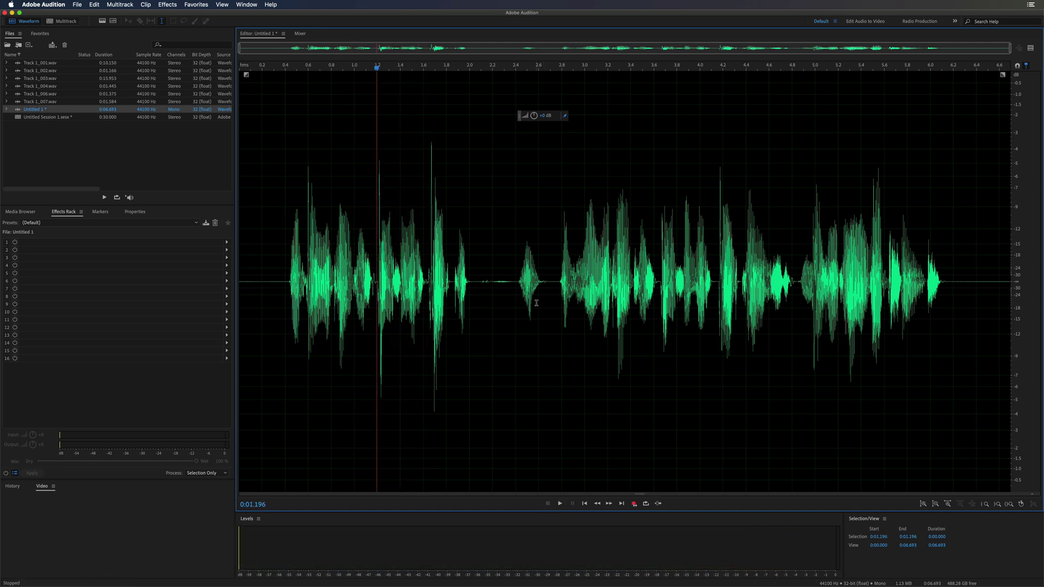
pyautogui.click(641, 295)
pyautogui.press('space')
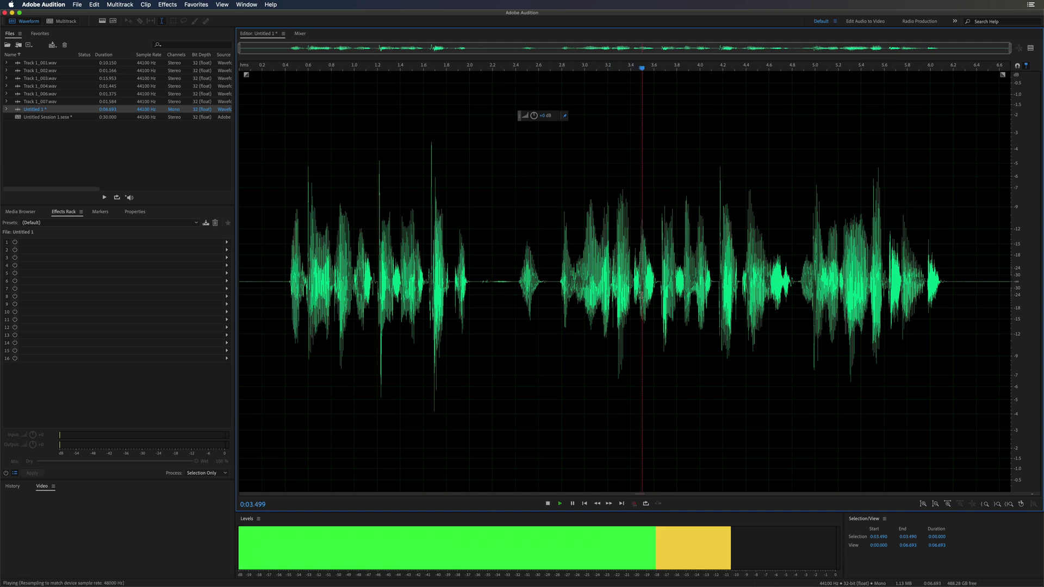
pyautogui.click(659, 292)
pyautogui.press('space')
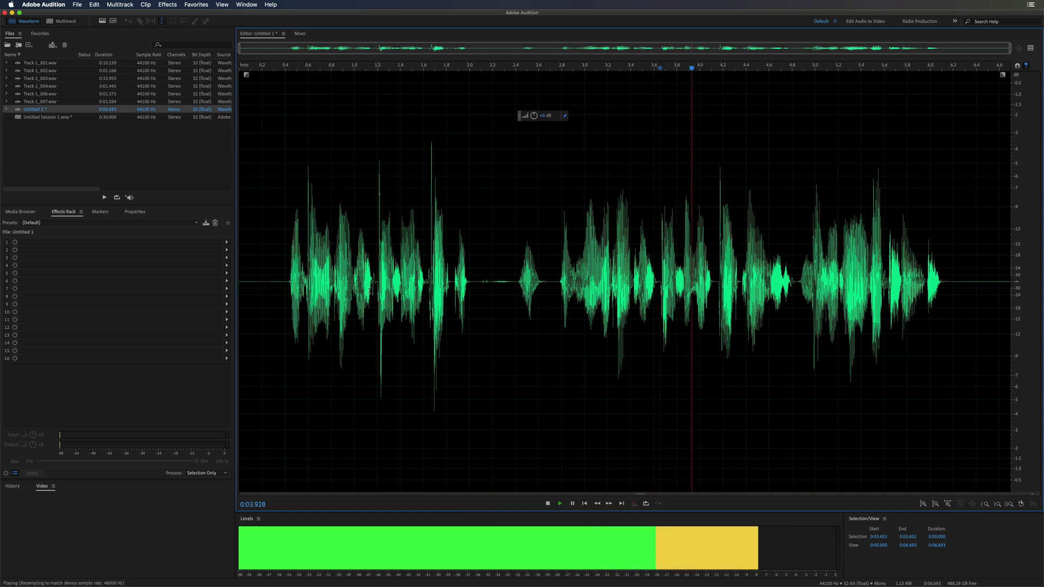
# Select the stumbled stretch from 1.207 s to about 3.667 s.
pyautogui.press('space')
pyautogui.click(377, 286)
pyautogui.press('space')
pyautogui.press('space')
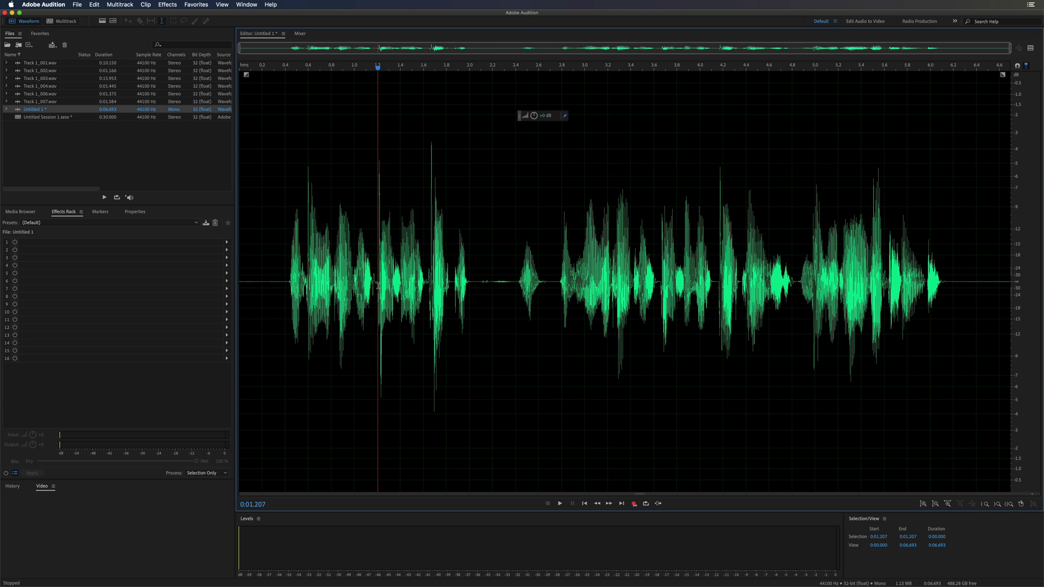
pyautogui.moveTo(378, 285); pyautogui.dragTo(661, 284)
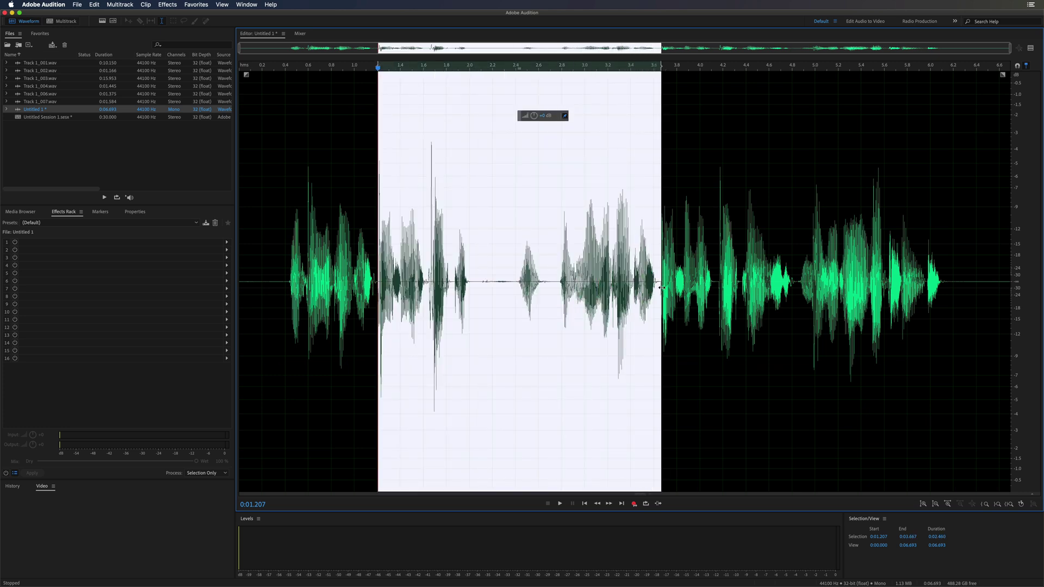
# Delete the selected stumble and play from about 0.315 s to check the join.
pyautogui.press('Delete')
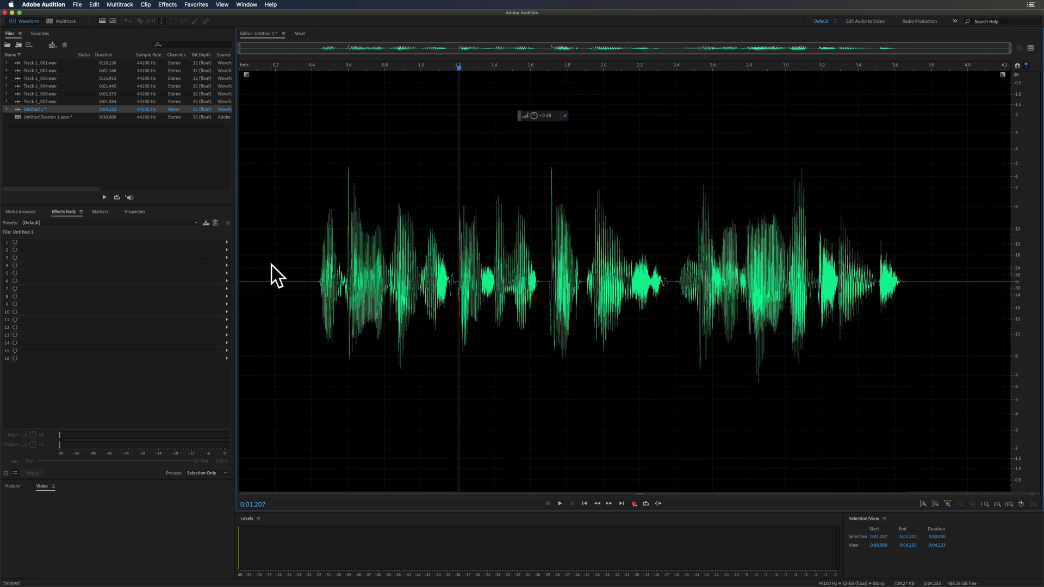
pyautogui.click(296, 264)
pyautogui.press('space')
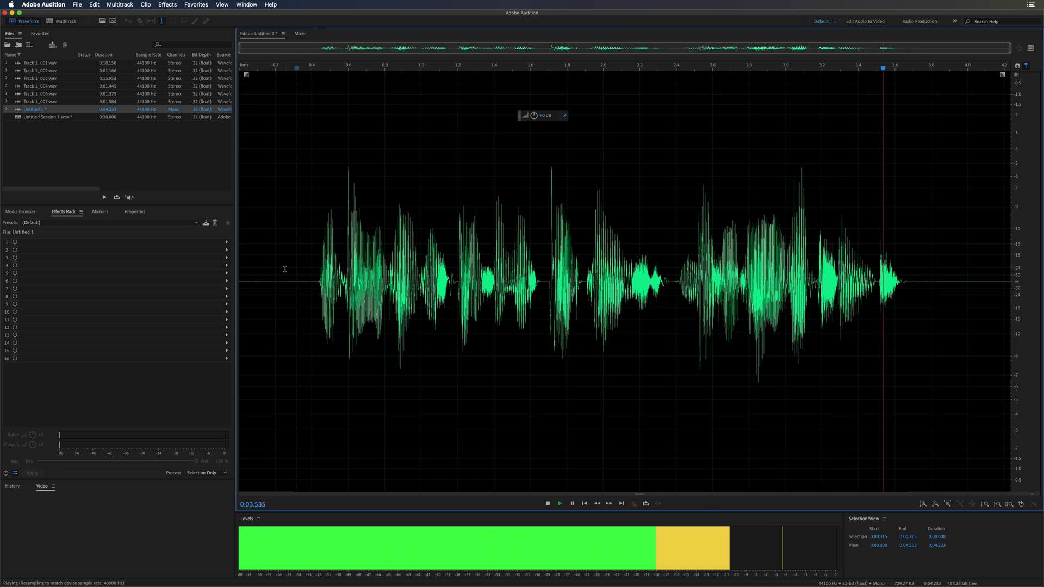
pyautogui.press('space')
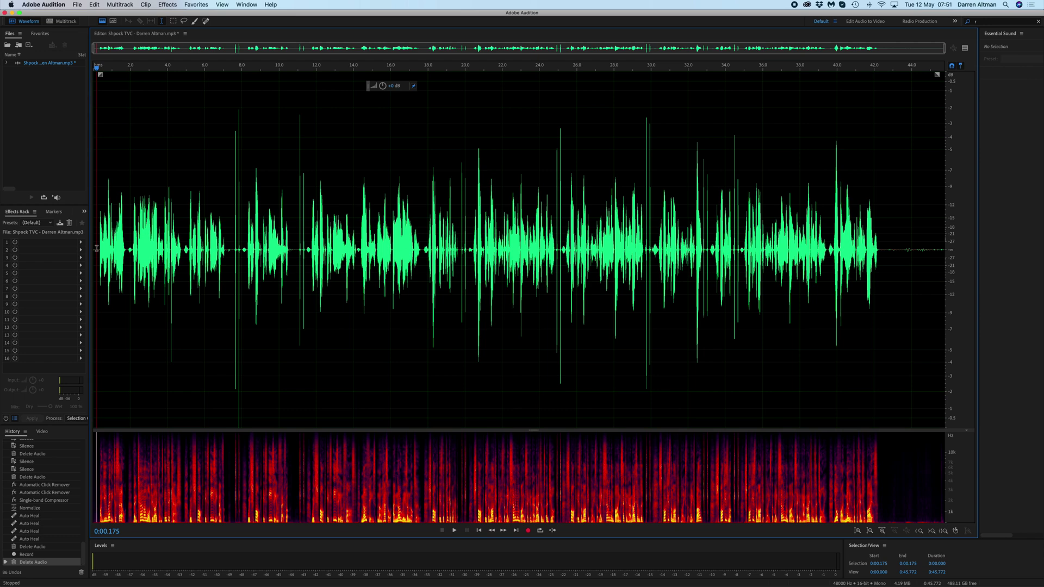
# Cut the 5.127–11.689 s passage, the next passage from about 11.45 s, and the tail after 19.45 s.
pyautogui.scroll(5, 97, 249)
pyautogui.press('space')
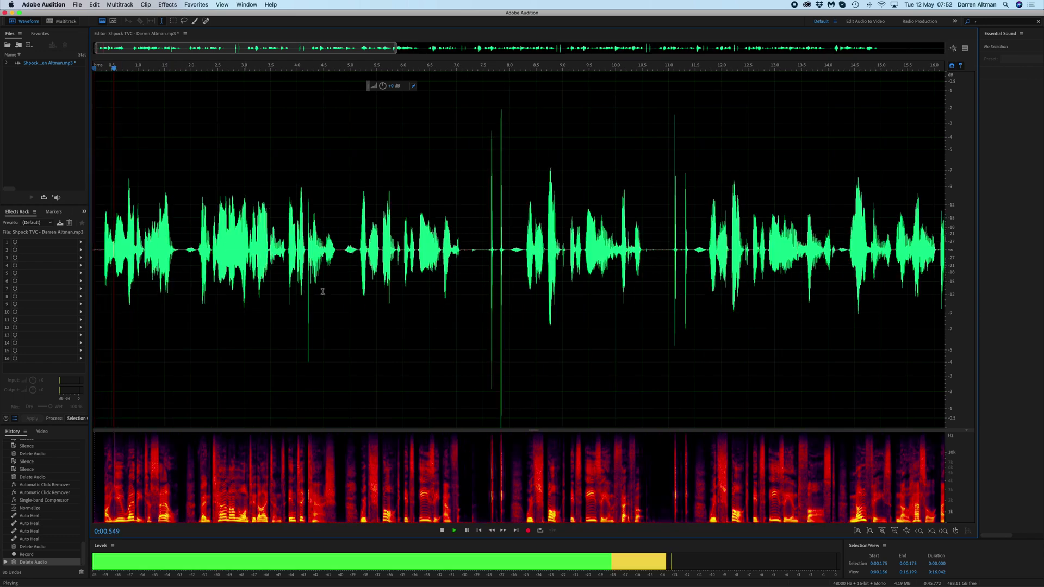
pyautogui.moveTo(357, 256); pyautogui.dragTo(705, 270)
pyautogui.press('Delete')
pyautogui.scroll(-3, 452, 254)
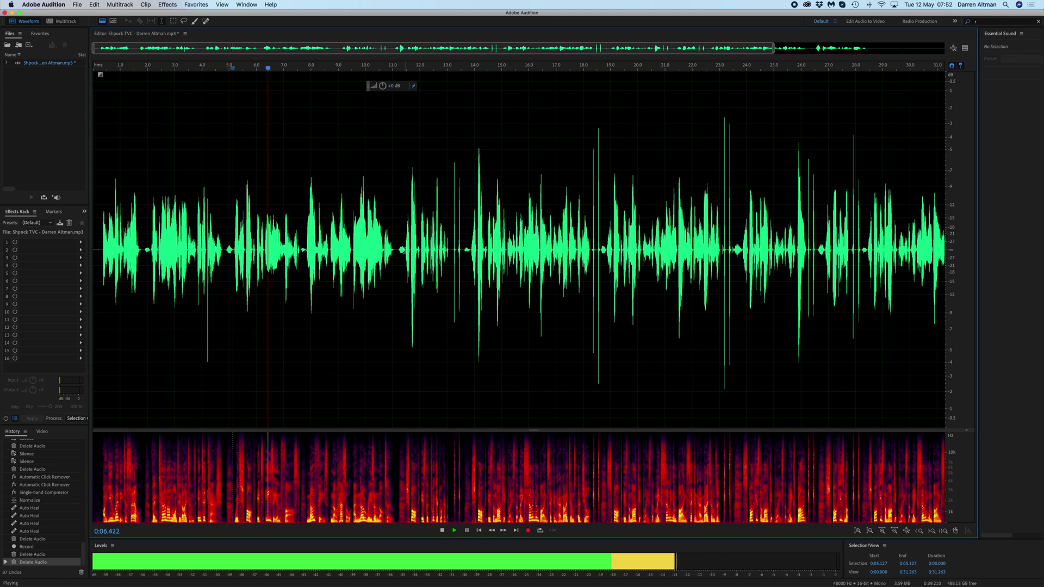
pyautogui.moveTo(406, 254); pyautogui.dragTo(868, 315)
pyautogui.press('Delete')
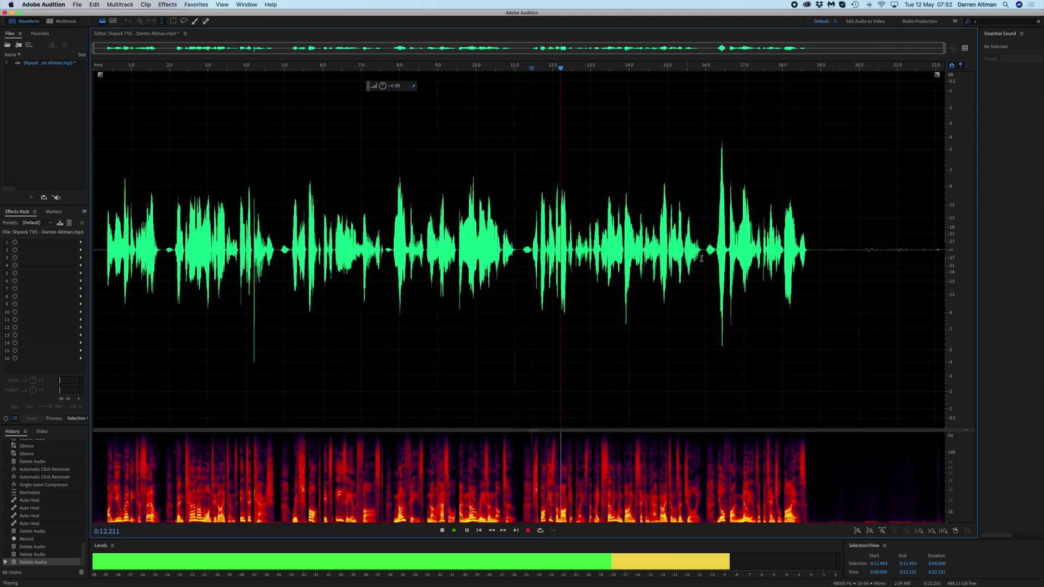
pyautogui.moveTo(838, 253); pyautogui.dragTo(946, 254)
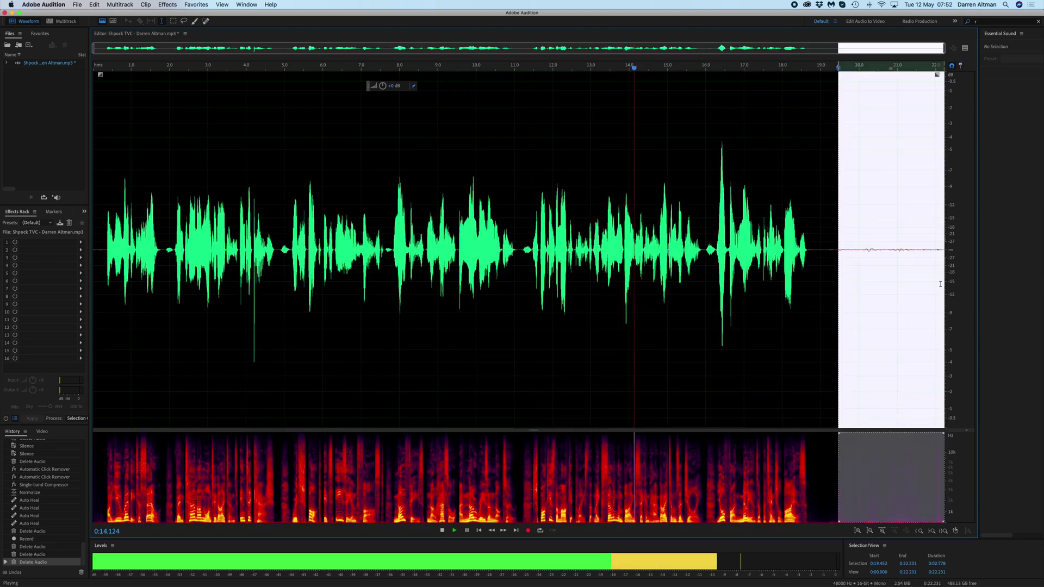
pyautogui.press('Delete')
# Silence the breaths near 14.7 s, 10.1 s, 5.0 s and 2 s.
pyautogui.moveTo(787, 251); pyautogui.dragTo(805, 250)
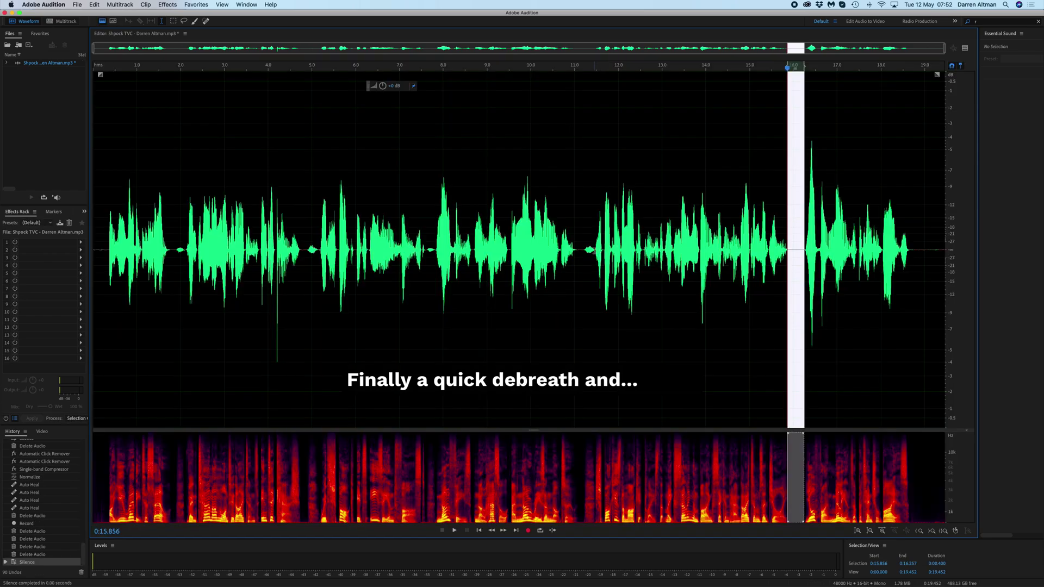
pyautogui.press('super+shift+s')
pyautogui.moveTo(578, 251); pyautogui.dragTo(594, 251)
pyautogui.press('super+shift+s')
pyautogui.moveTo(303, 250); pyautogui.dragTo(320, 250)
pyautogui.press('super+shift+s')
pyautogui.moveTo(170, 250); pyautogui.dragTo(188, 250)
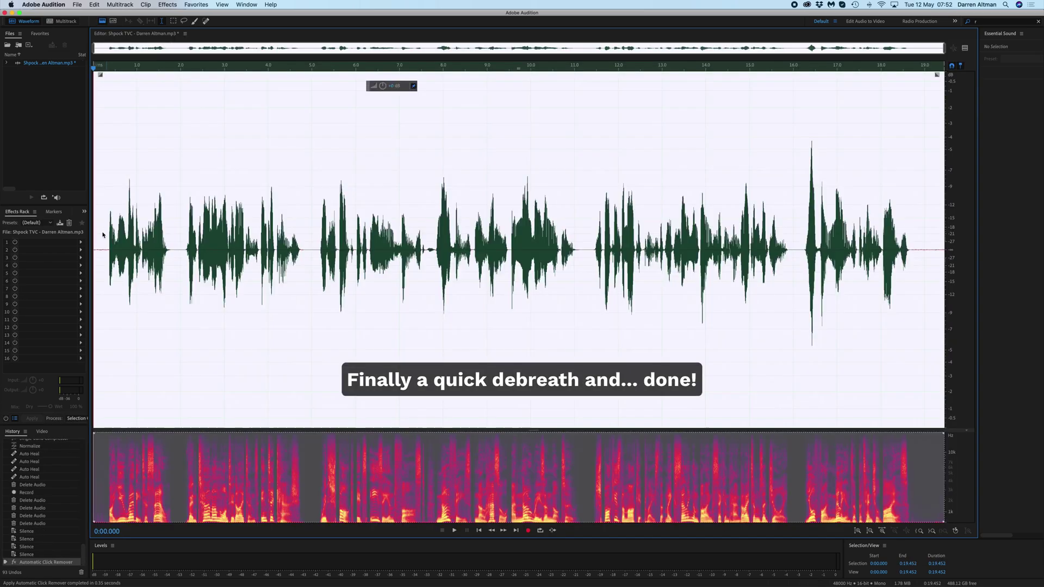